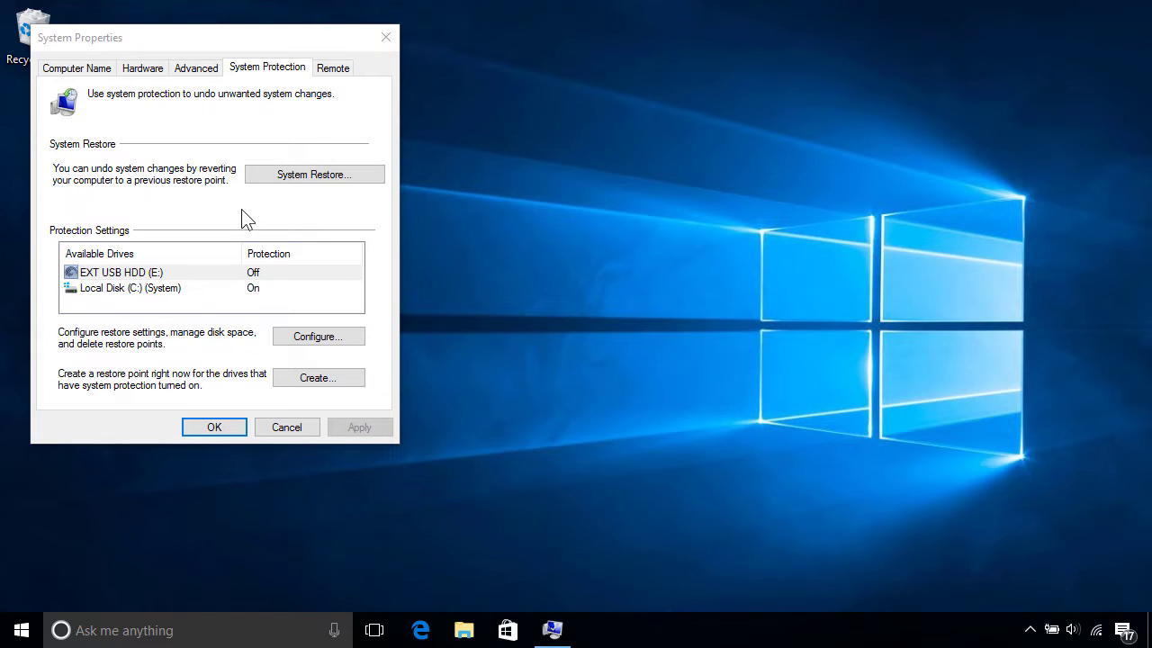
{"action": "left_click", "coordinate": [310, 176]}
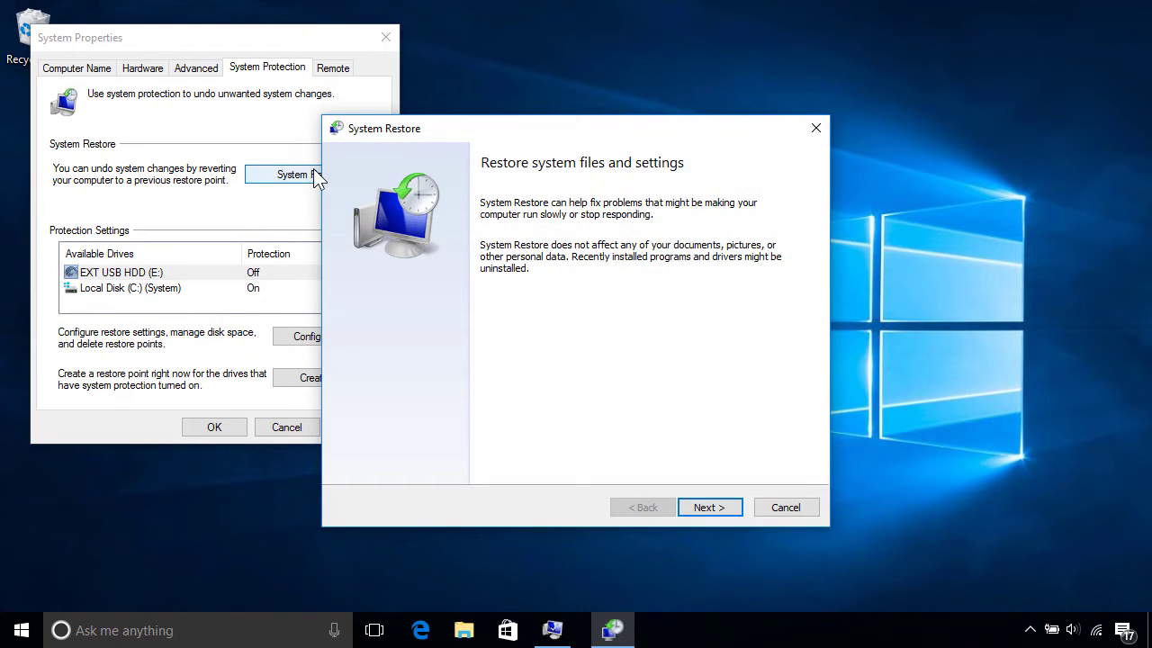
{"action": "left_click", "coordinate": [711, 507]}
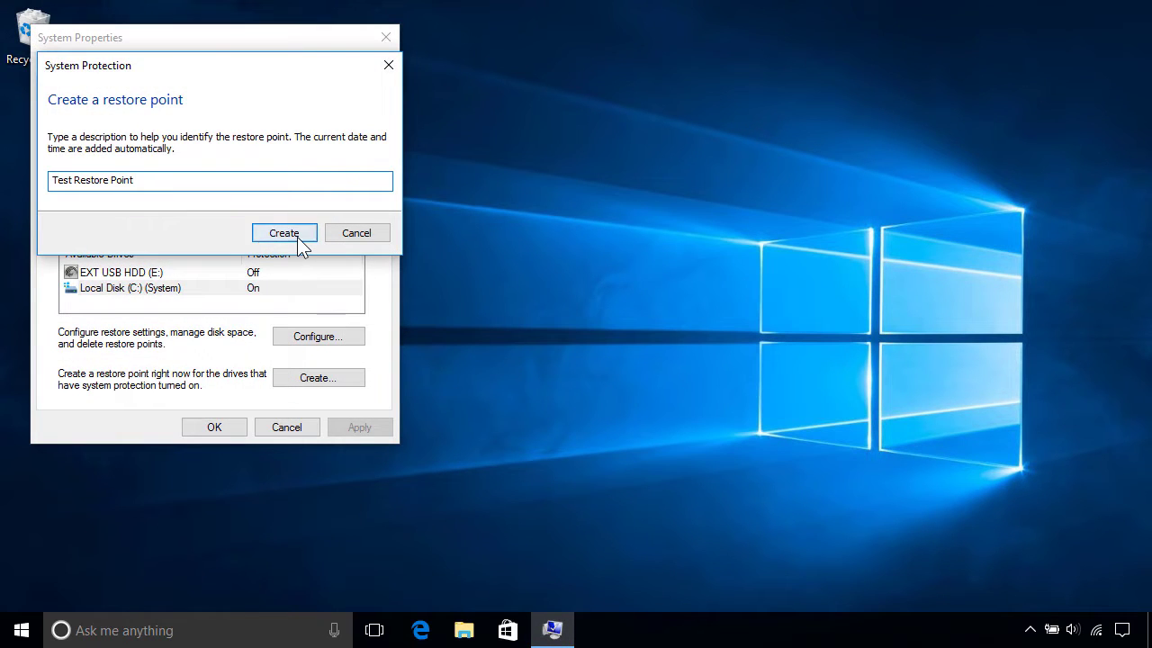
{"action": "left_click", "coordinate": [297, 237]}
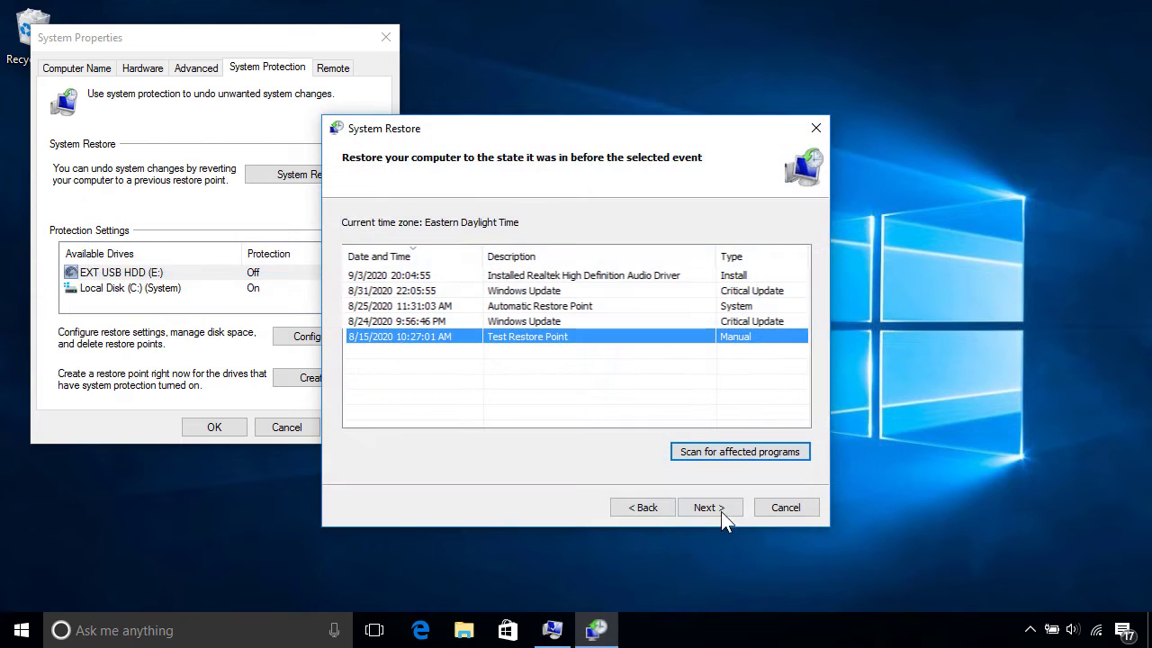
{"action": "left_click", "coordinate": [722, 509]}
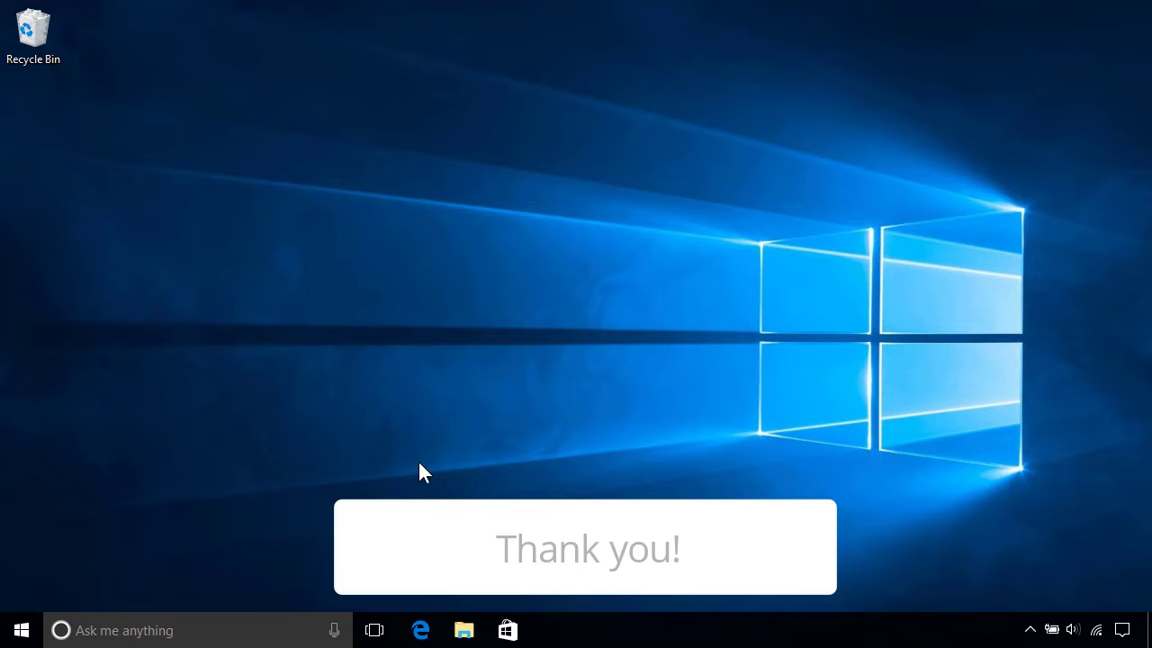
Step: Search Windows for "restore" and open the Create a restore point settings
{"action": "left_click", "coordinate": [286, 630]}
{"action": "type", "text": "restore"}
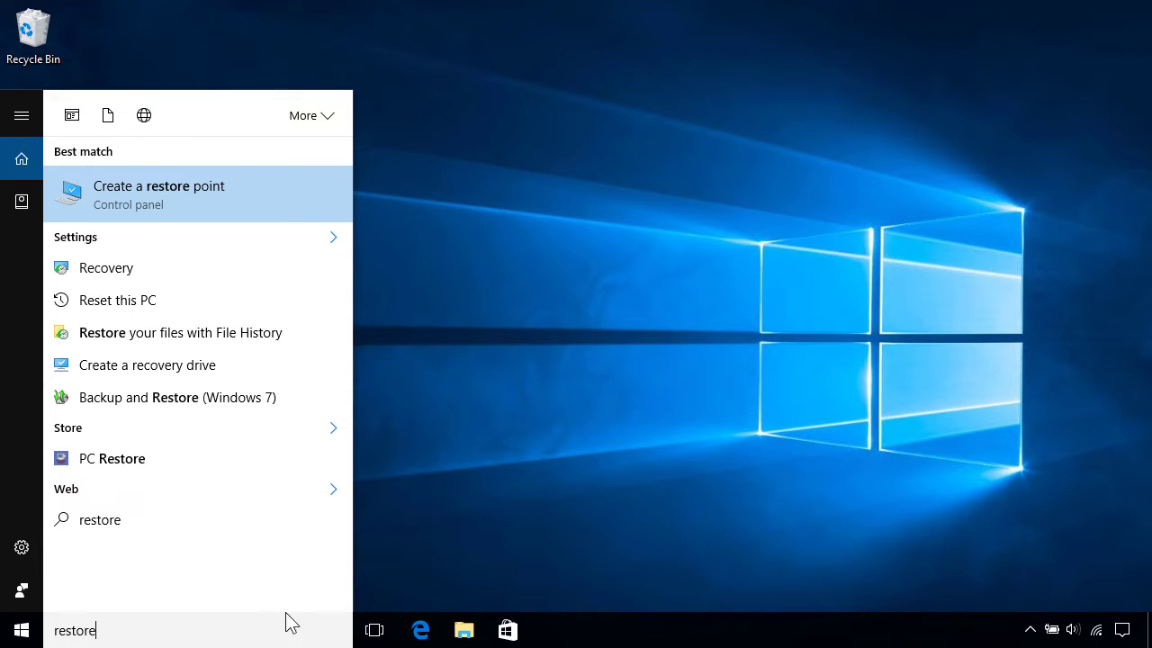
{"action": "left_click", "coordinate": [273, 205]}
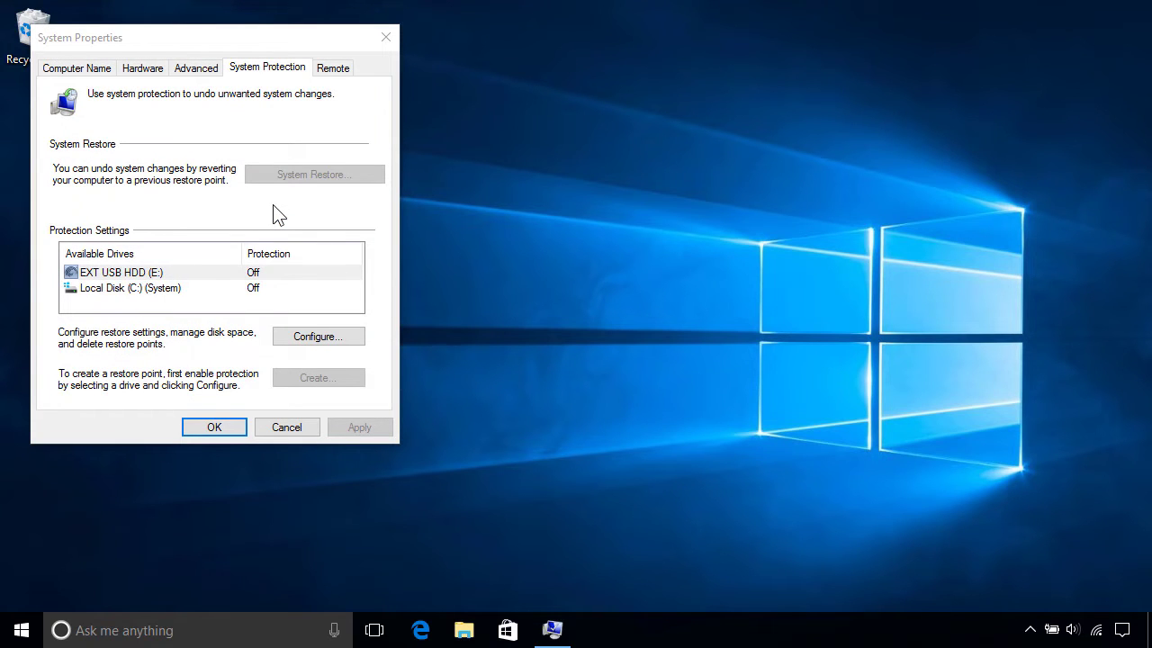
Step: Turn on system protection for Local Disk (C:) with a maximum disk usage of 4% (1.18 GB)
{"action": "left_click", "coordinate": [227, 290]}
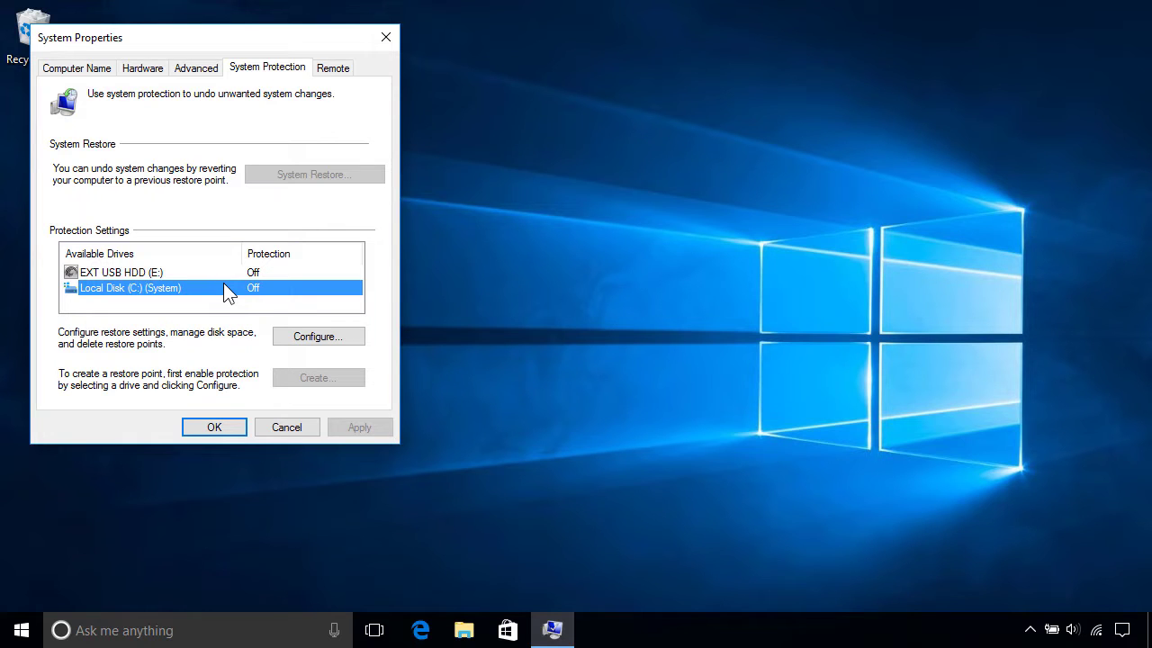
{"action": "left_click", "coordinate": [345, 335]}
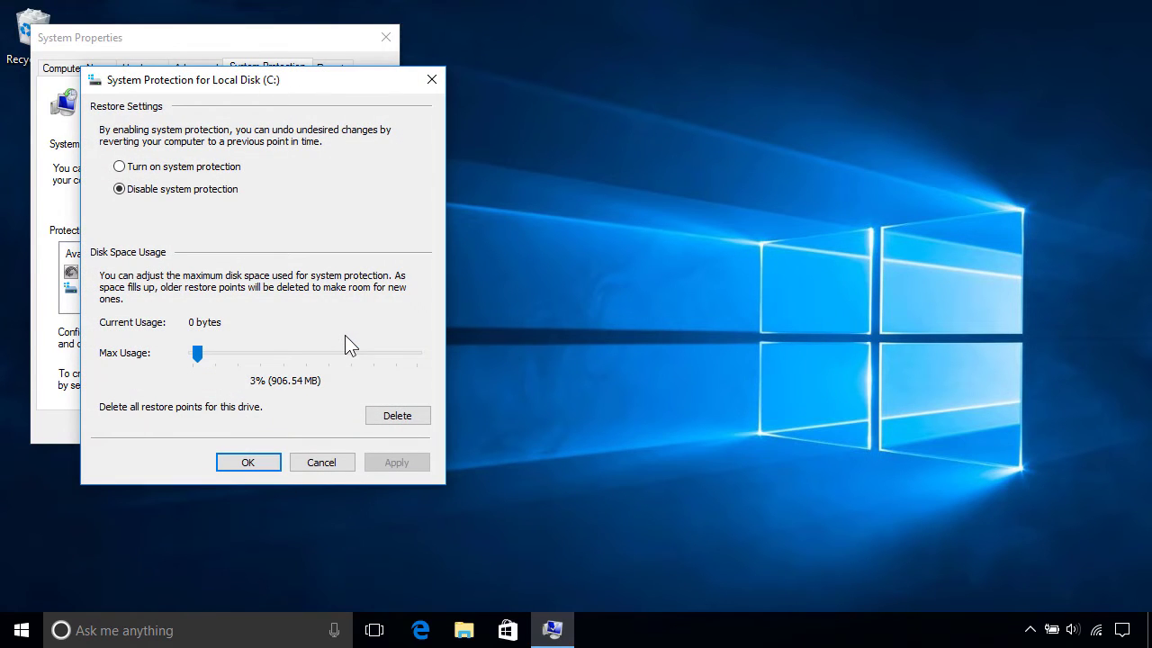
{"action": "left_click", "coordinate": [149, 171]}
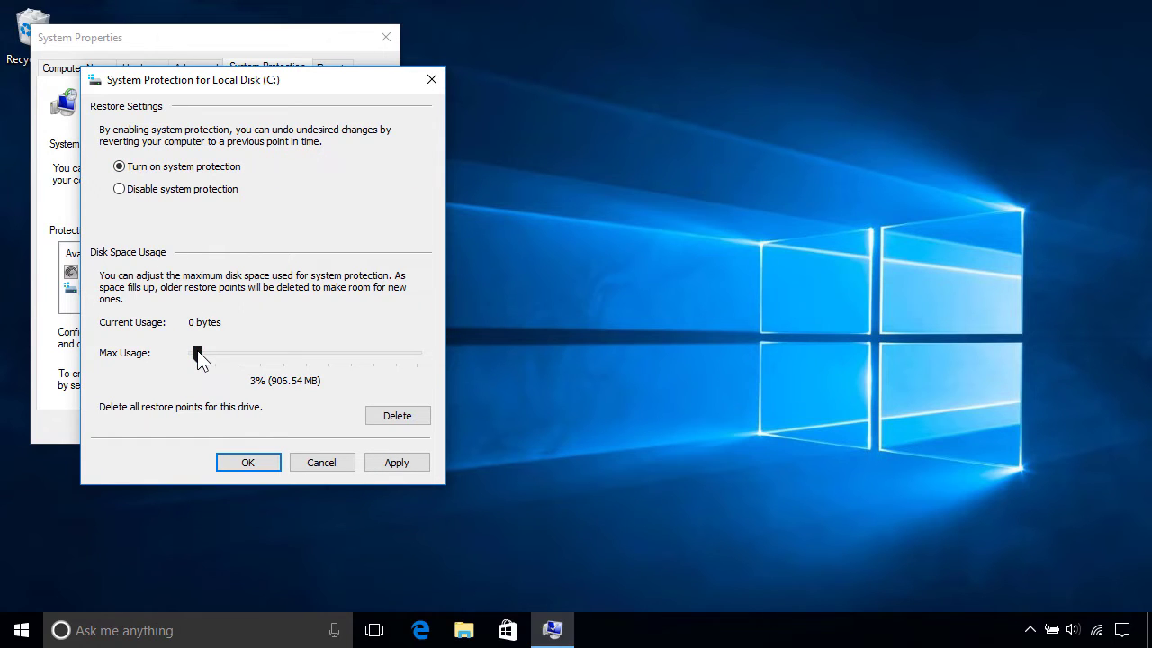
{"action": "left_click_drag", "start_coordinate": [199, 357], "coordinate": [200, 356]}
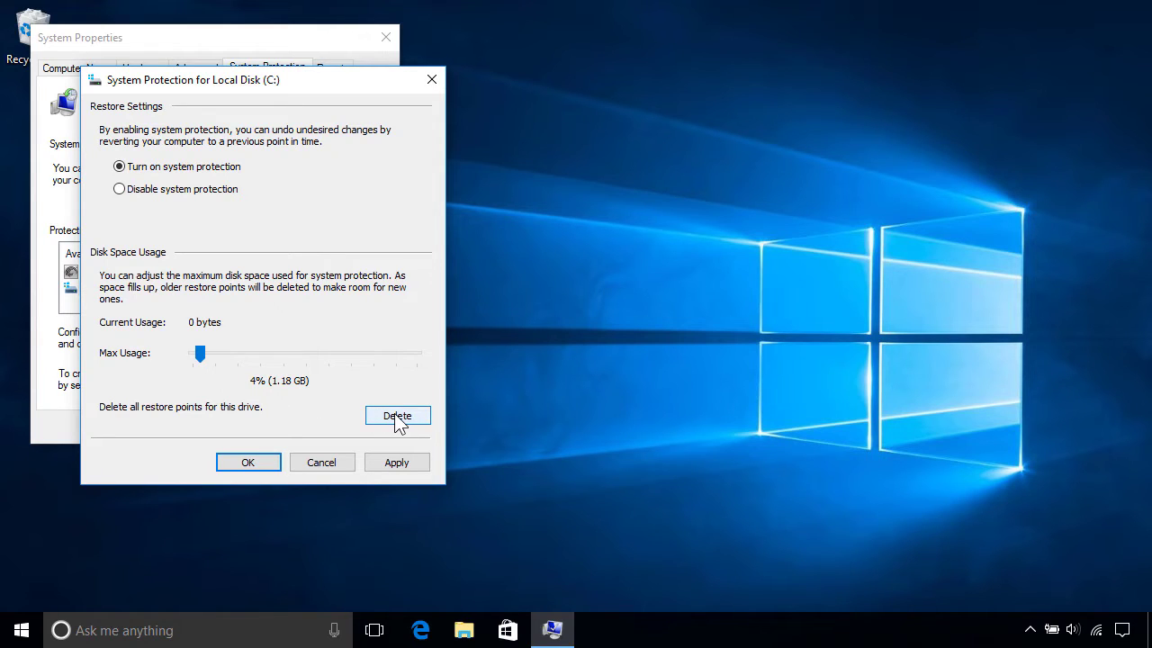
{"action": "left_click", "coordinate": [264, 456]}
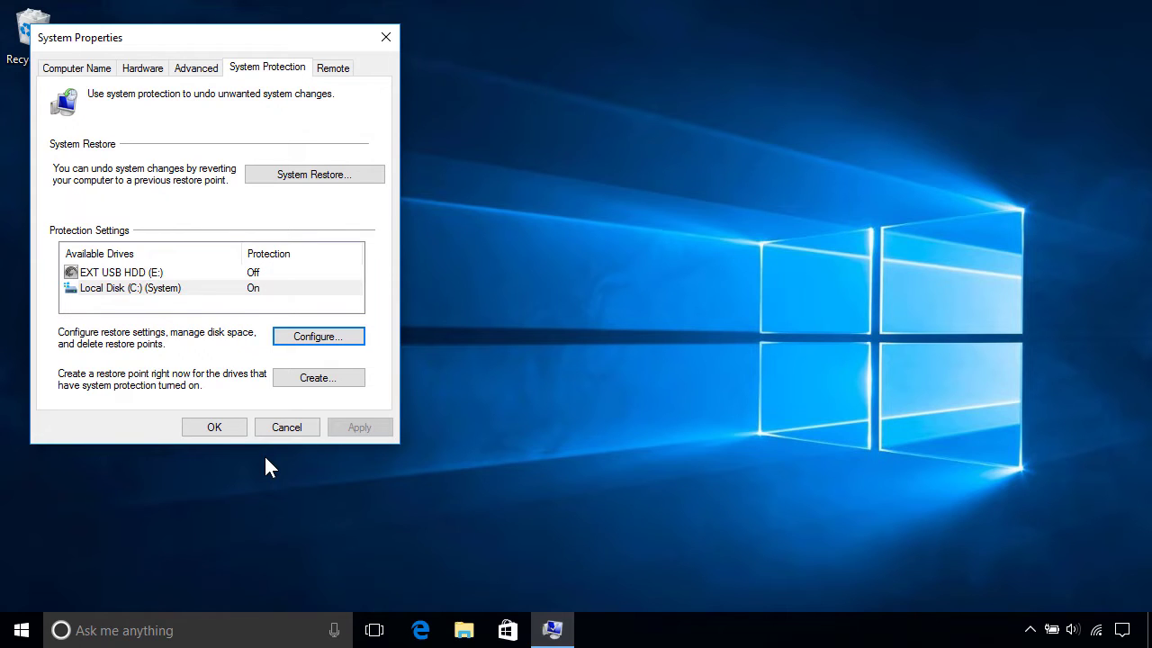
Step: Create a restore point described as "Test Restore Point" and close System Properties
{"action": "left_click", "coordinate": [338, 379]}
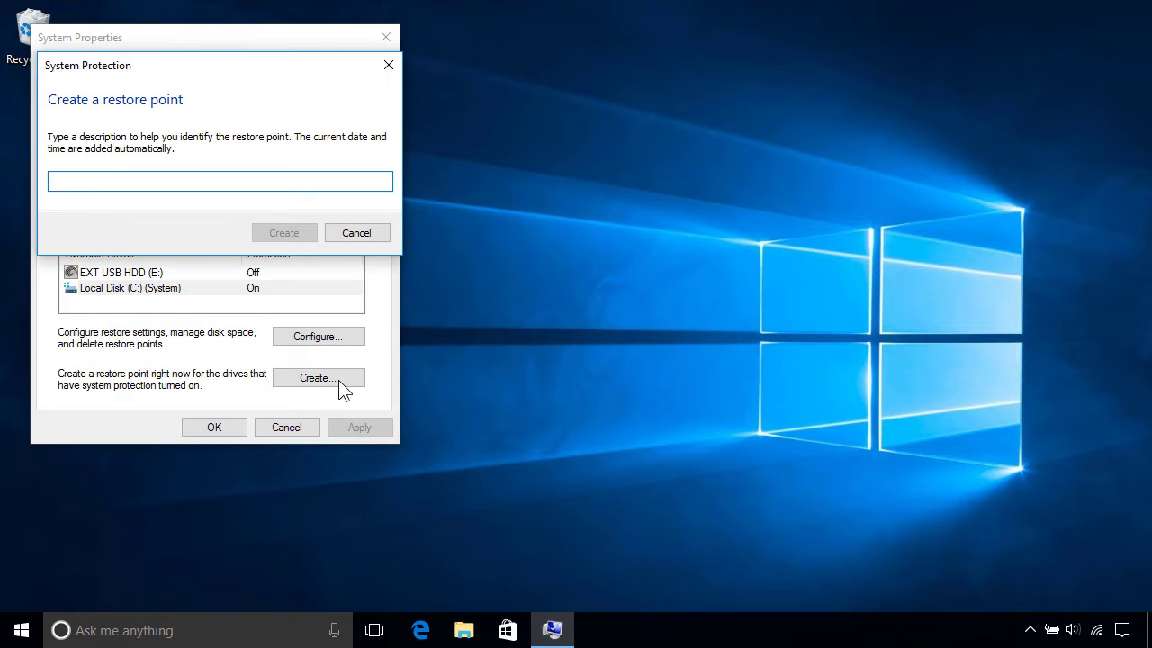
{"action": "type", "text": "Test Restore Point"}
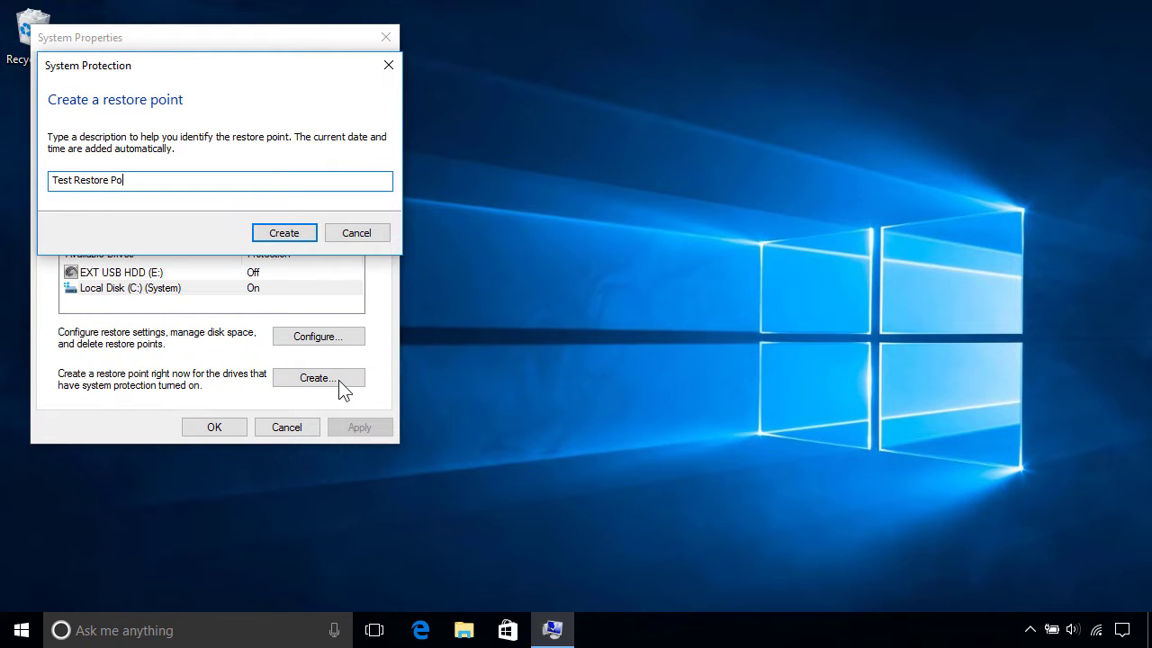
{"action": "left_click", "coordinate": [296, 236]}
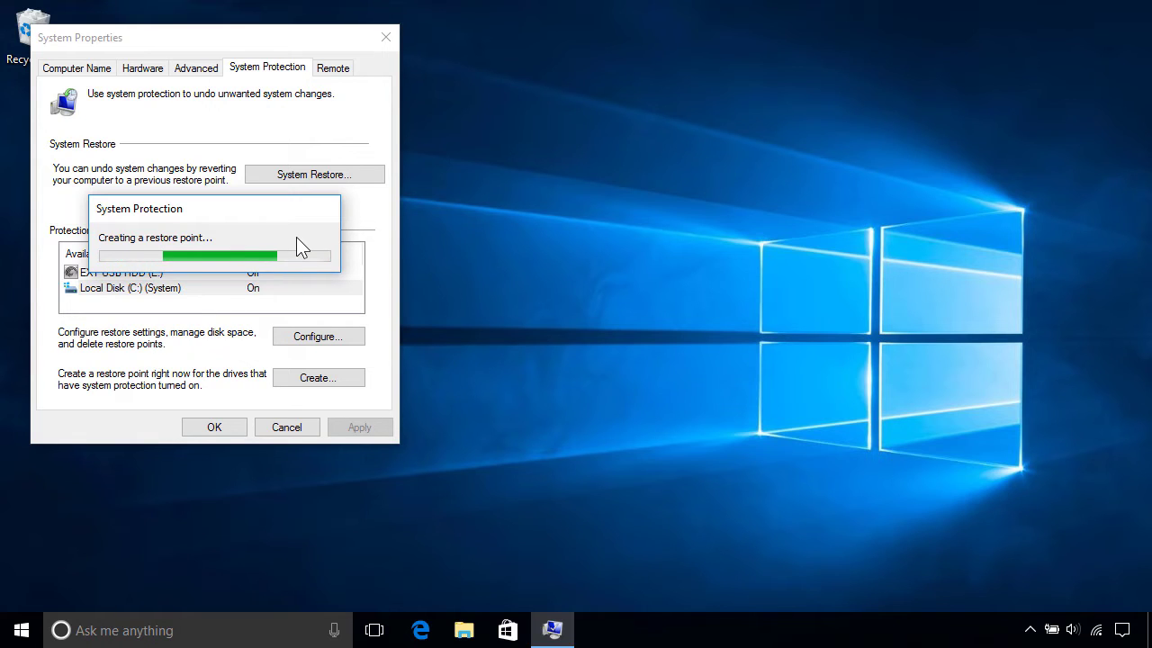
{"action": "left_click", "coordinate": [333, 249]}
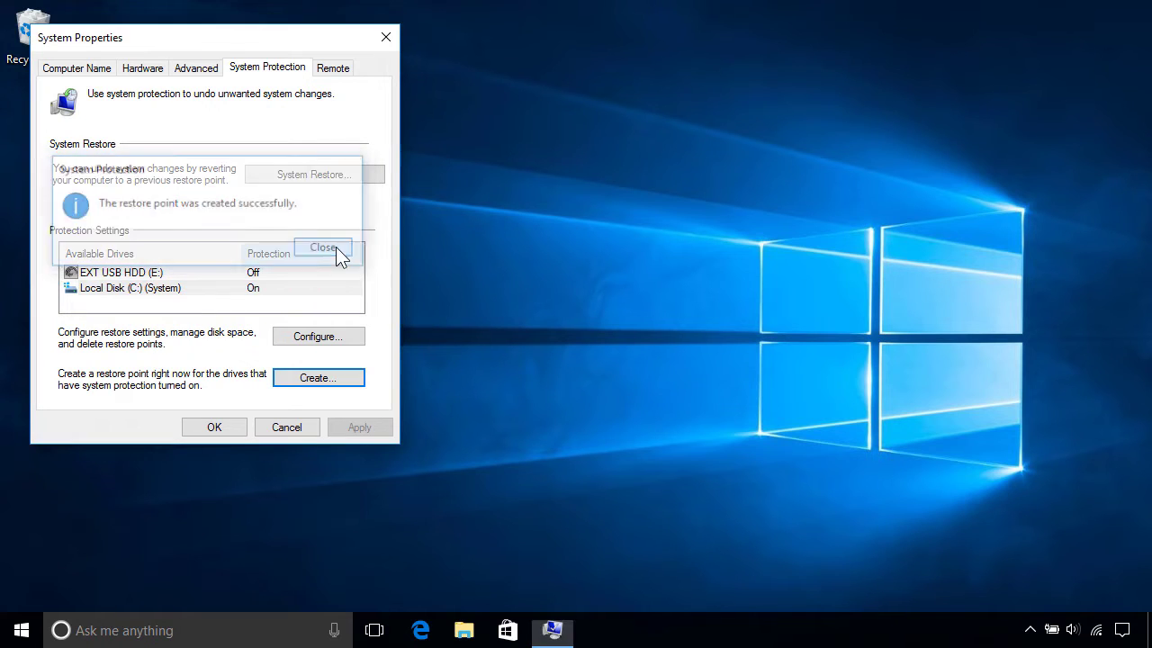
{"action": "left_click", "coordinate": [227, 423]}
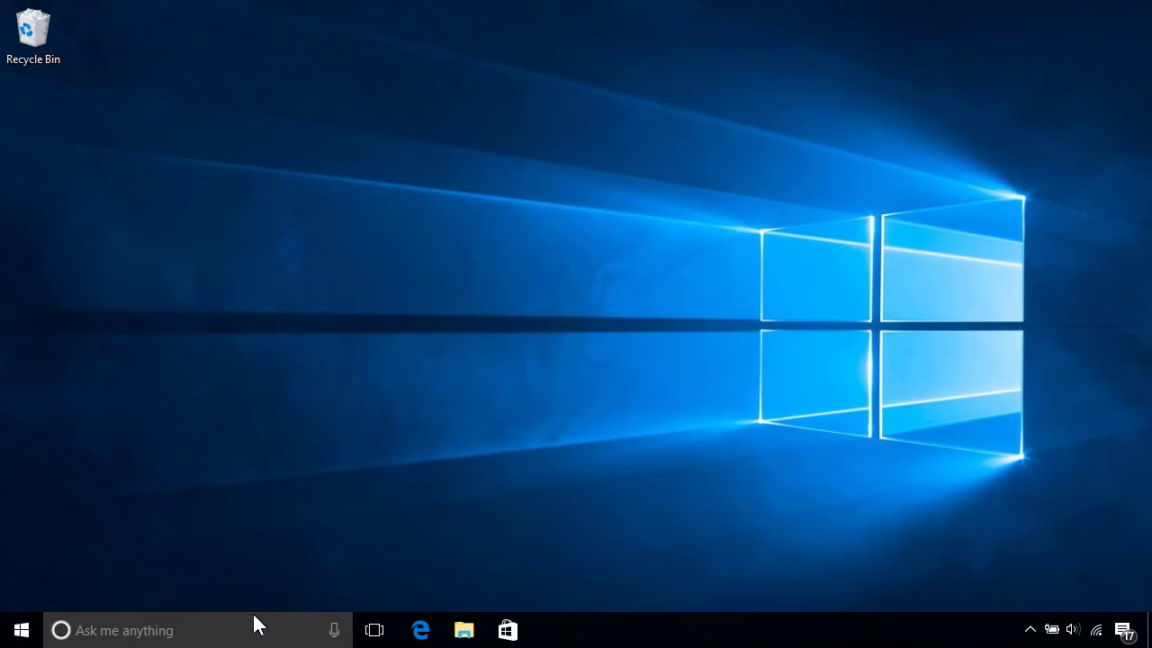
Step: Search Windows for "system restore", open the restore point settings and bring up System Restore's list of restore points
{"action": "left_click", "coordinate": [251, 625]}
{"action": "type", "text": "system restore"}
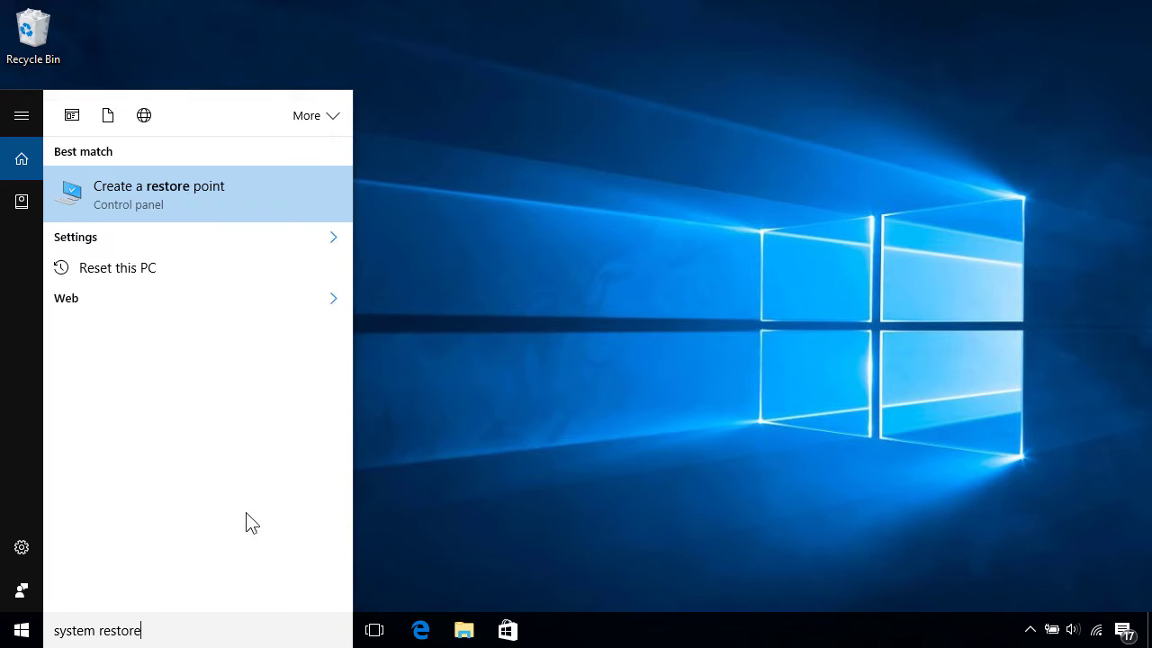
{"action": "left_click", "coordinate": [241, 208]}
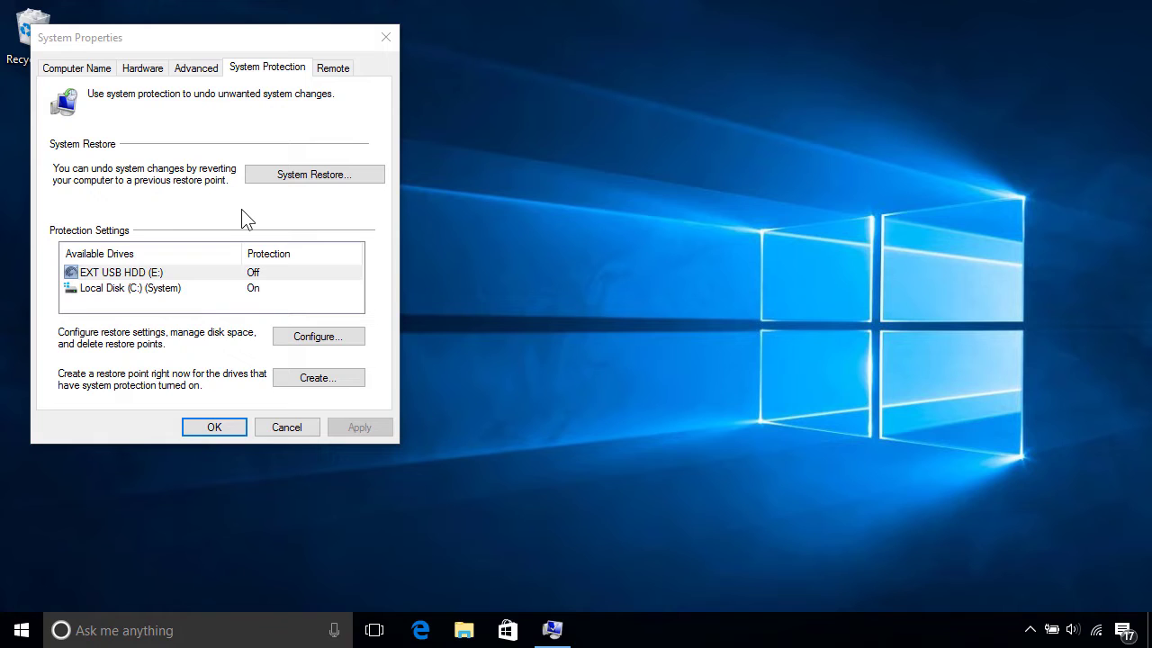
{"action": "left_click", "coordinate": [315, 175]}
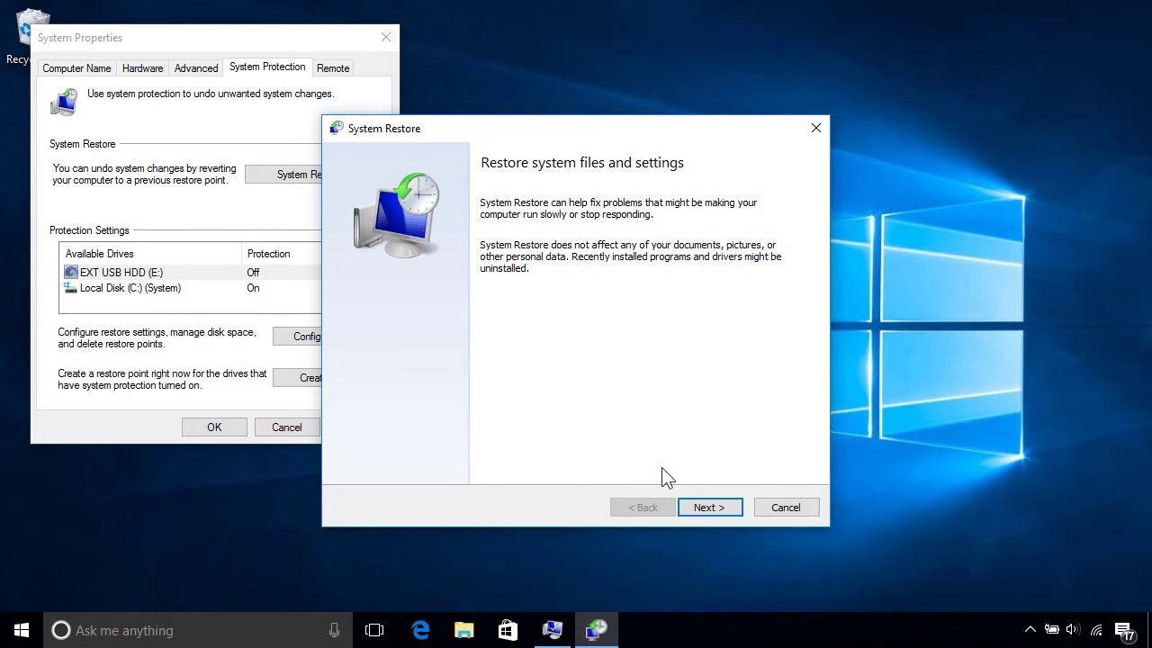
{"action": "left_click", "coordinate": [711, 509]}
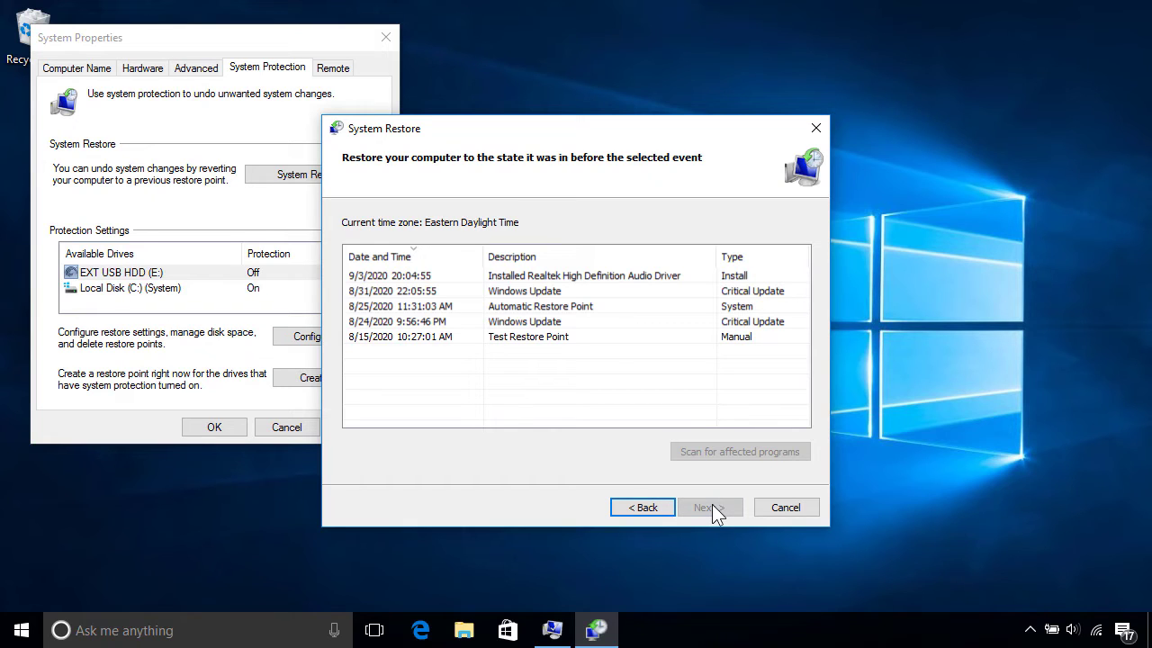
Step: Select Test Restore Point and scan for programs and drivers affected by restoring it
{"action": "left_click", "coordinate": [596, 339]}
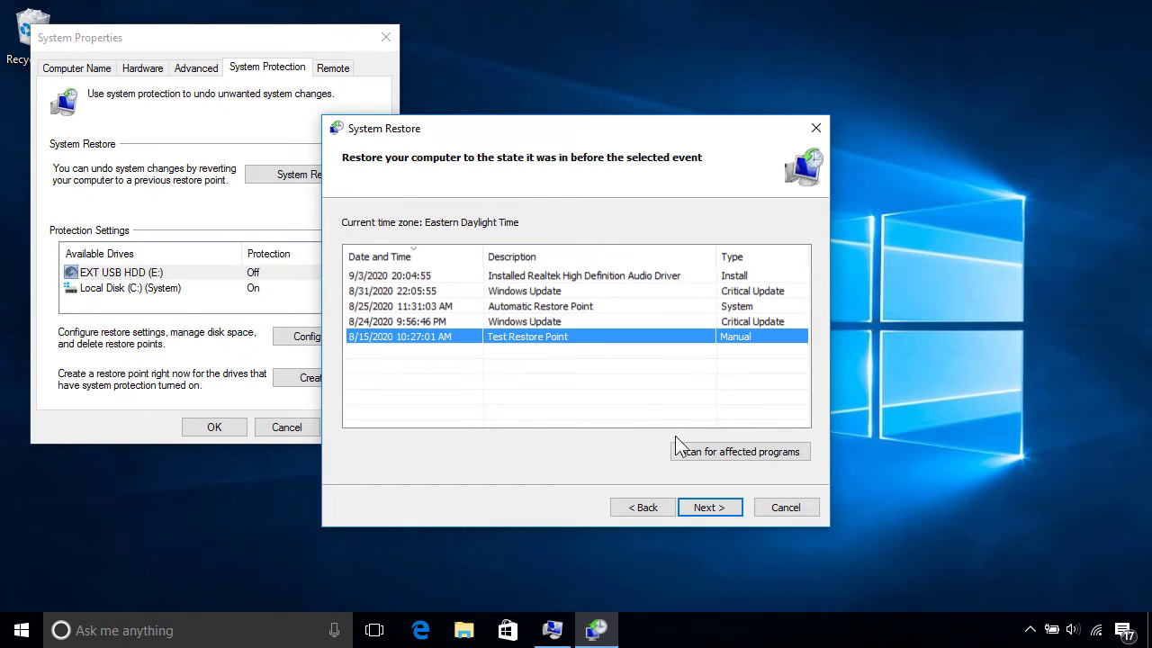
{"action": "left_click", "coordinate": [695, 453]}
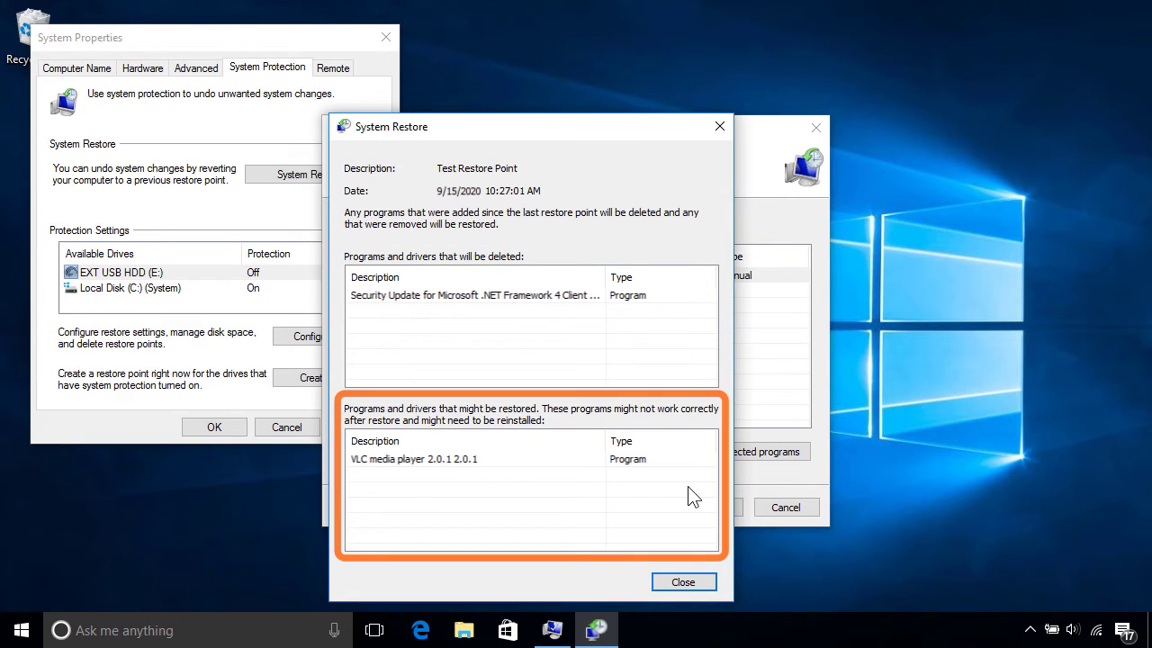
{"action": "left_click", "coordinate": [687, 586]}
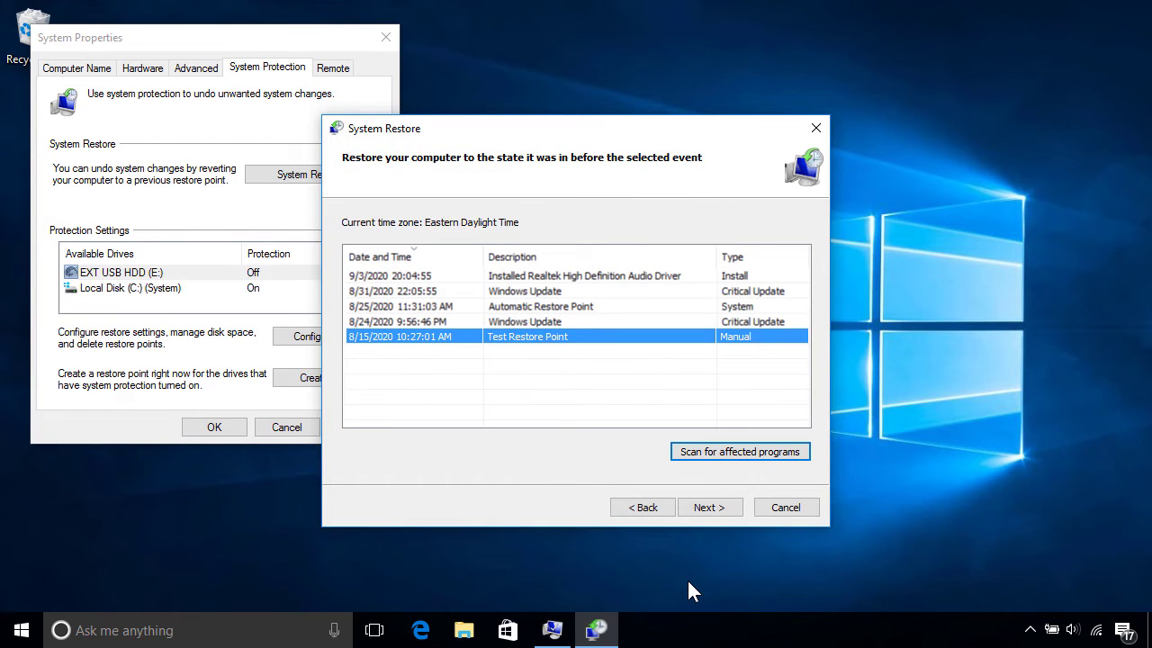
Step: Confirm Test Restore Point as the restore target and start the system restore
{"action": "left_click", "coordinate": [719, 514]}
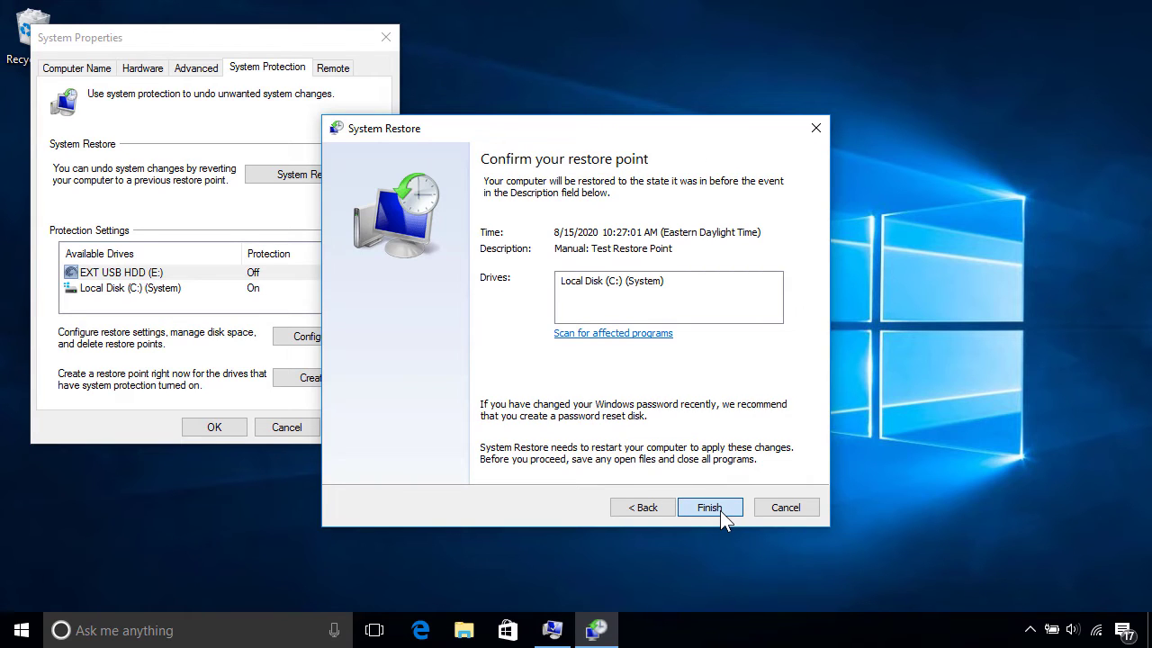
{"action": "left_click", "coordinate": [720, 510]}
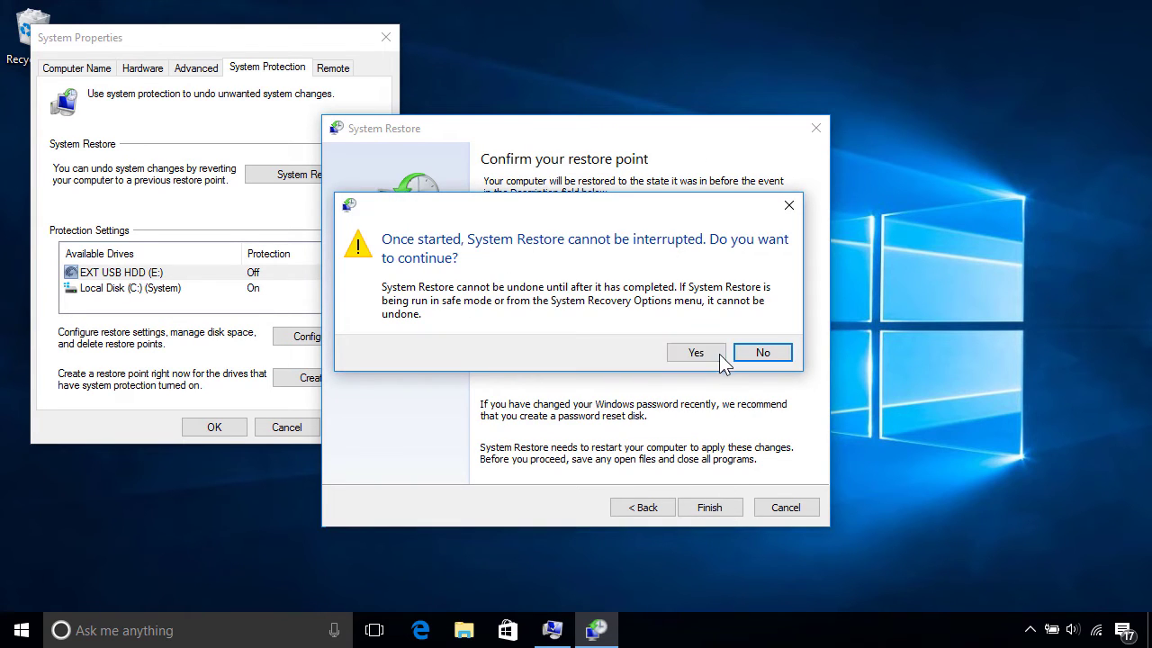
{"action": "left_click", "coordinate": [717, 354]}
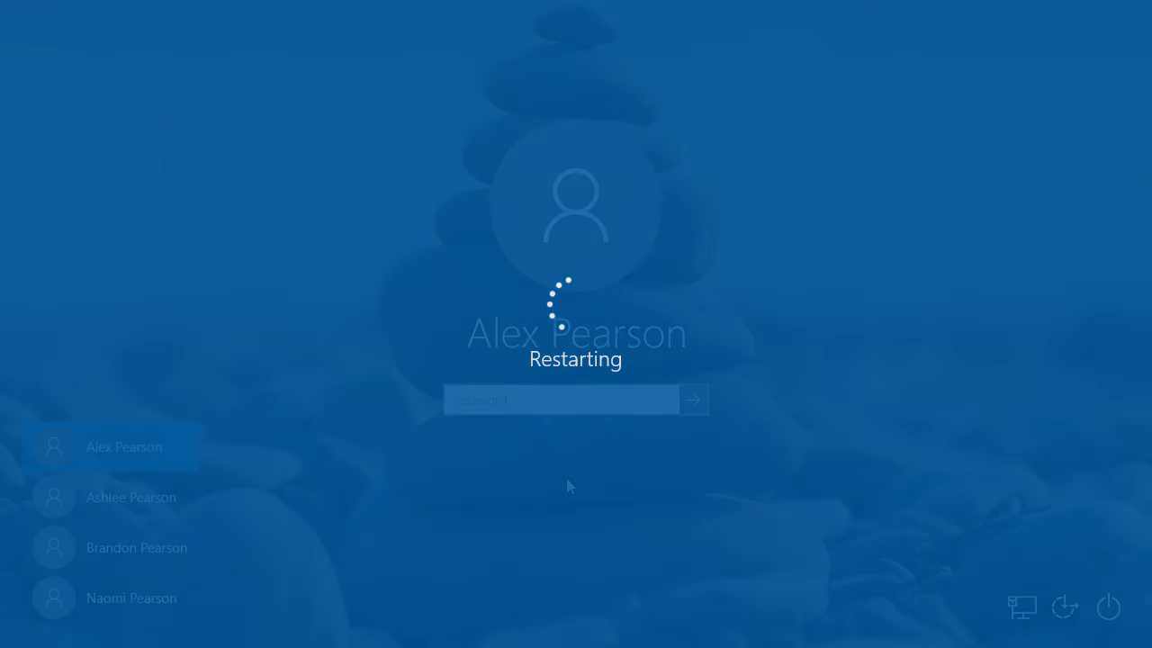
Step: Sign in with the account password and reopen System Restore from System Properties
{"action": "type", "text": "*********"}
{"action": "key", "text": "Return"}
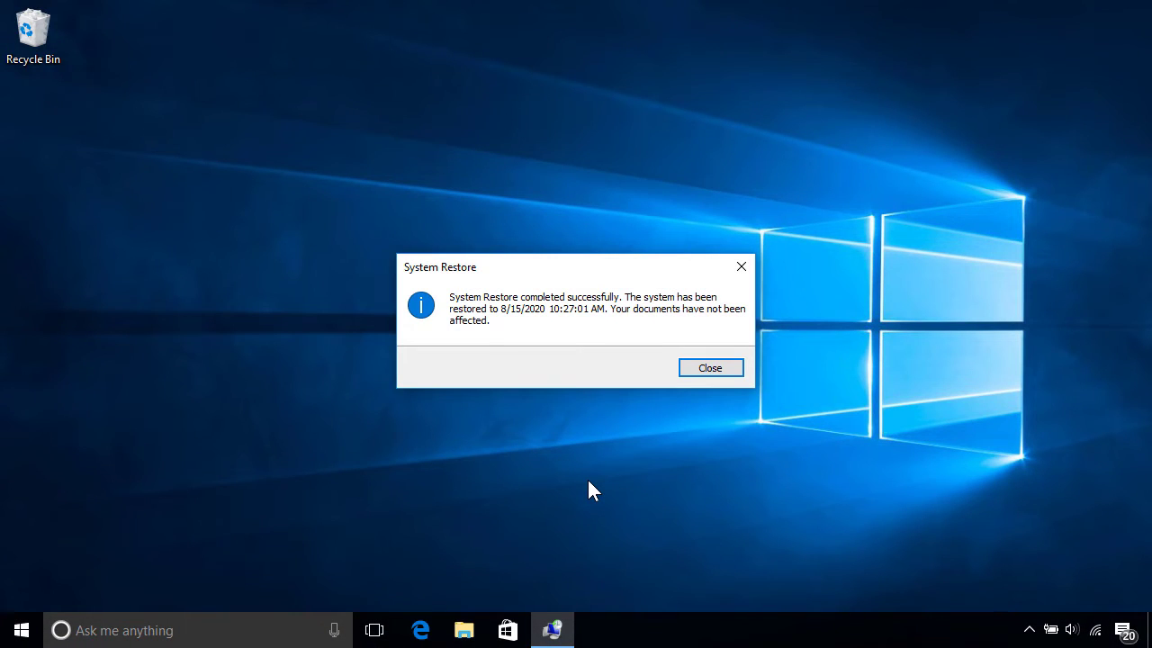
{"action": "left_click", "coordinate": [698, 368]}
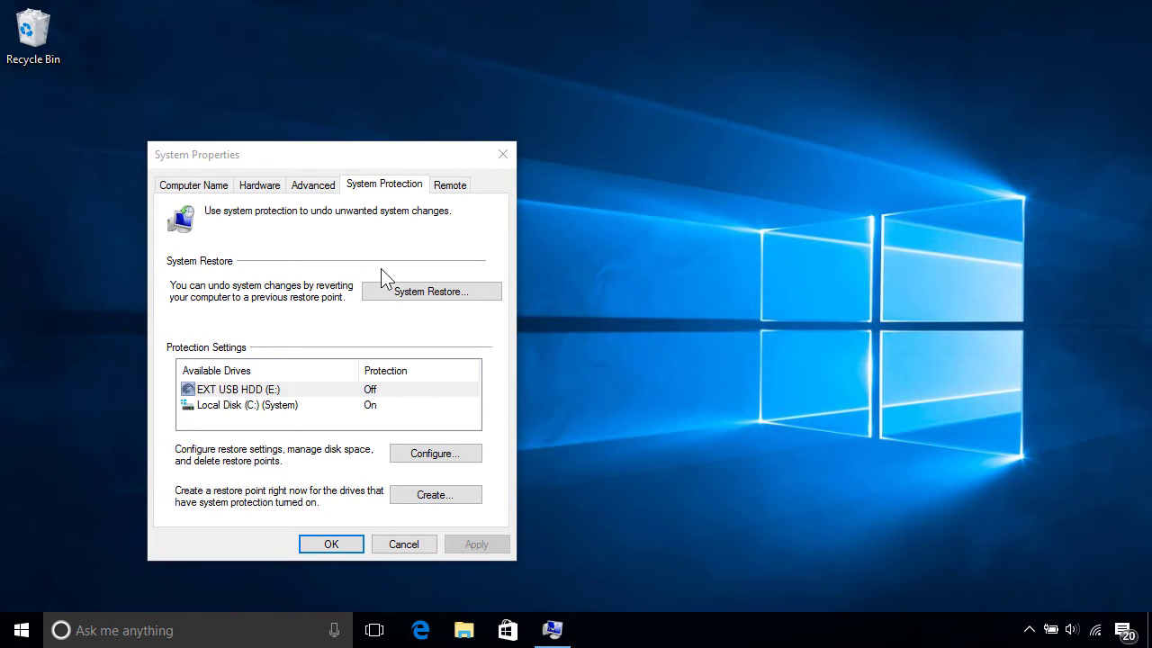
{"action": "left_click", "coordinate": [437, 293]}
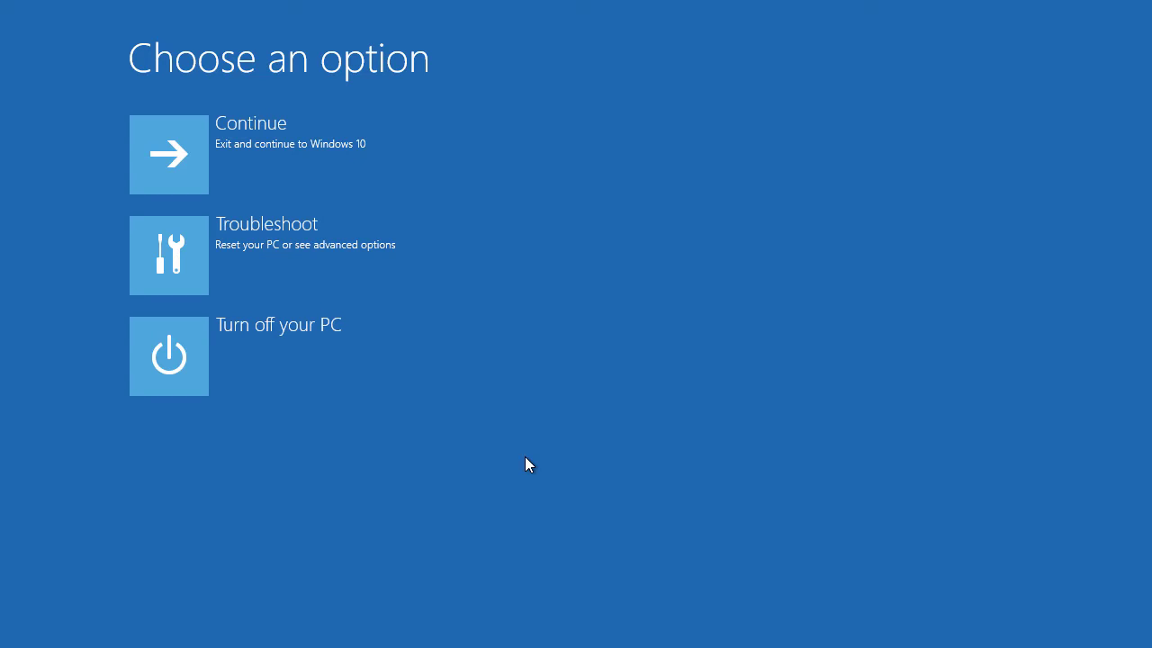
Step: Open the Troubleshoot options from the Windows recovery screen
{"action": "left_click", "coordinate": [378, 259]}
{"action": "left_click", "coordinate": [378, 264]}
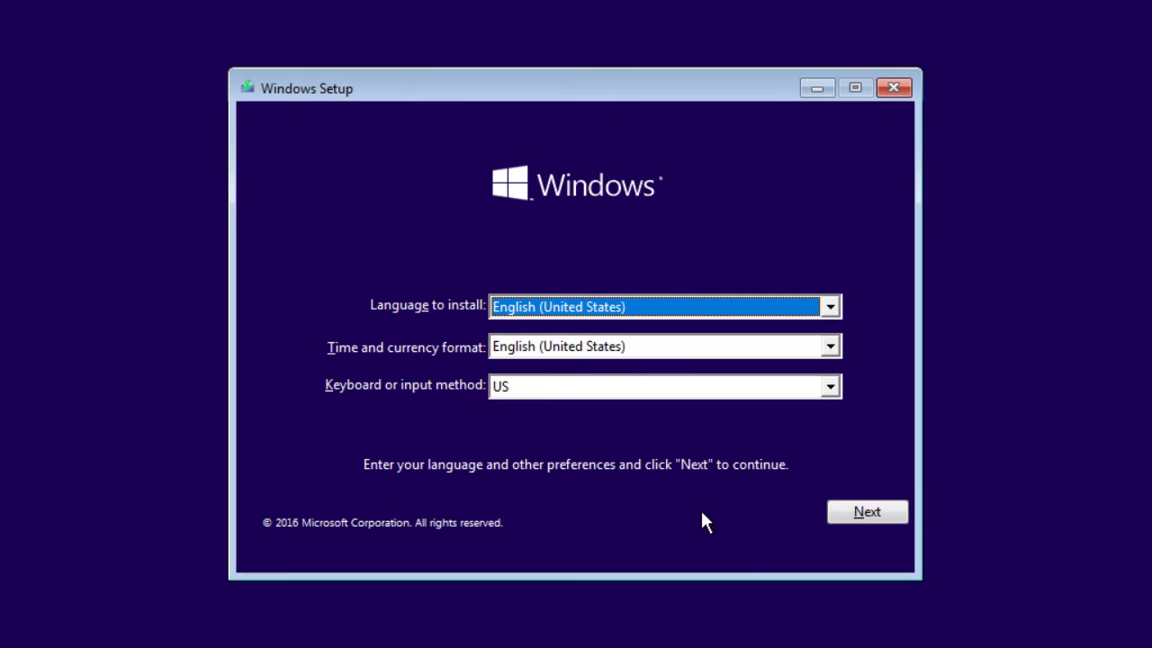
Step: Enter computer repair from Windows Setup with the US keyboard layout and open the advanced troubleshooting options
{"action": "left_click", "coordinate": [868, 512]}
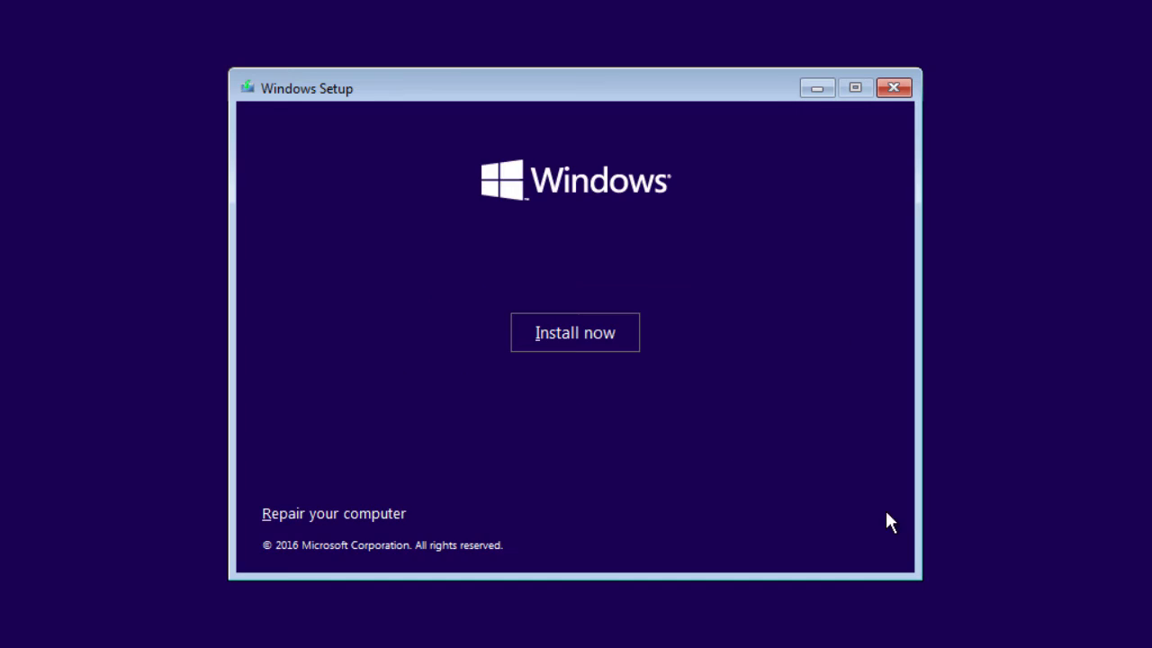
{"action": "left_click", "coordinate": [394, 513]}
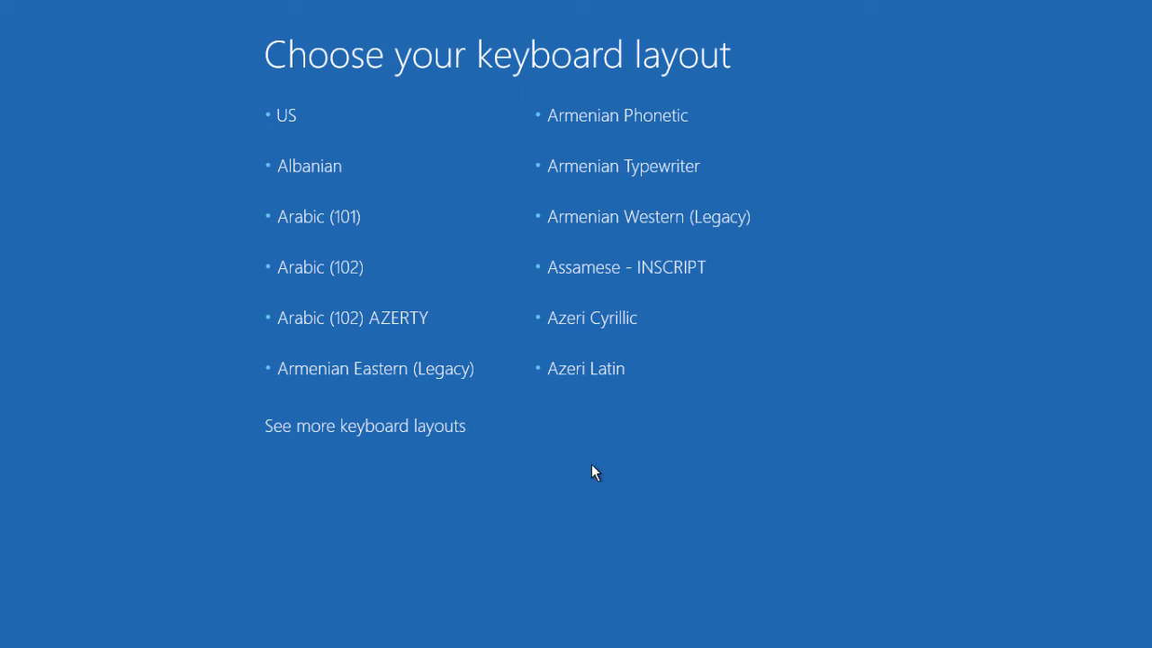
{"action": "left_click", "coordinate": [349, 113]}
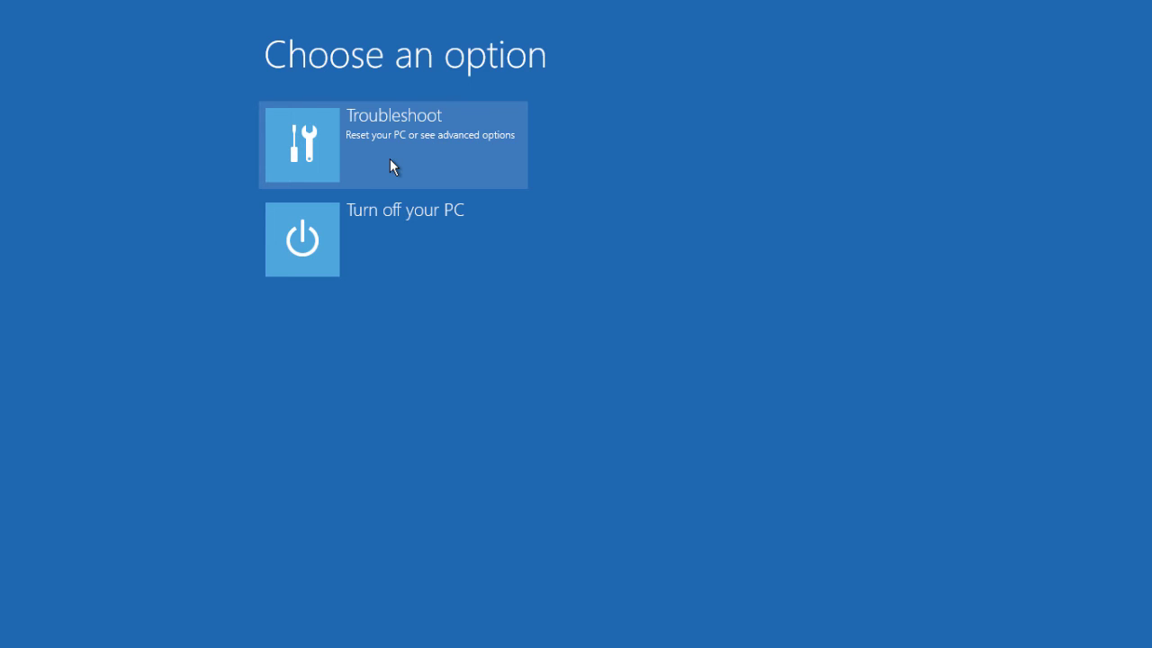
{"action": "left_click", "coordinate": [389, 166]}
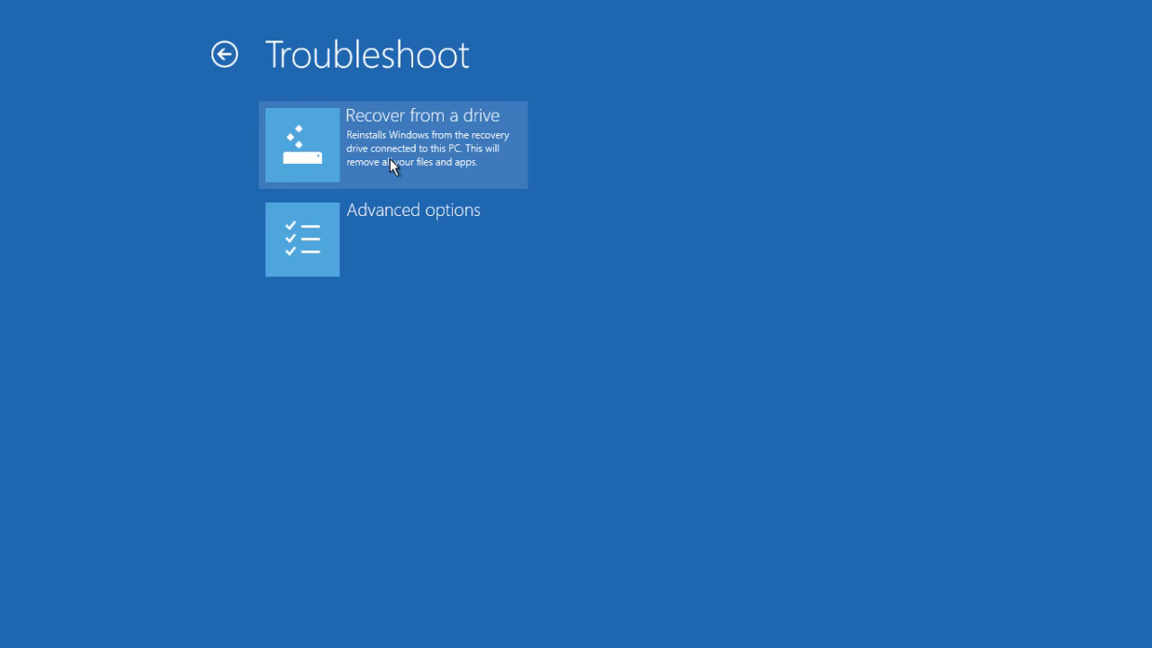
{"action": "left_click", "coordinate": [397, 254]}
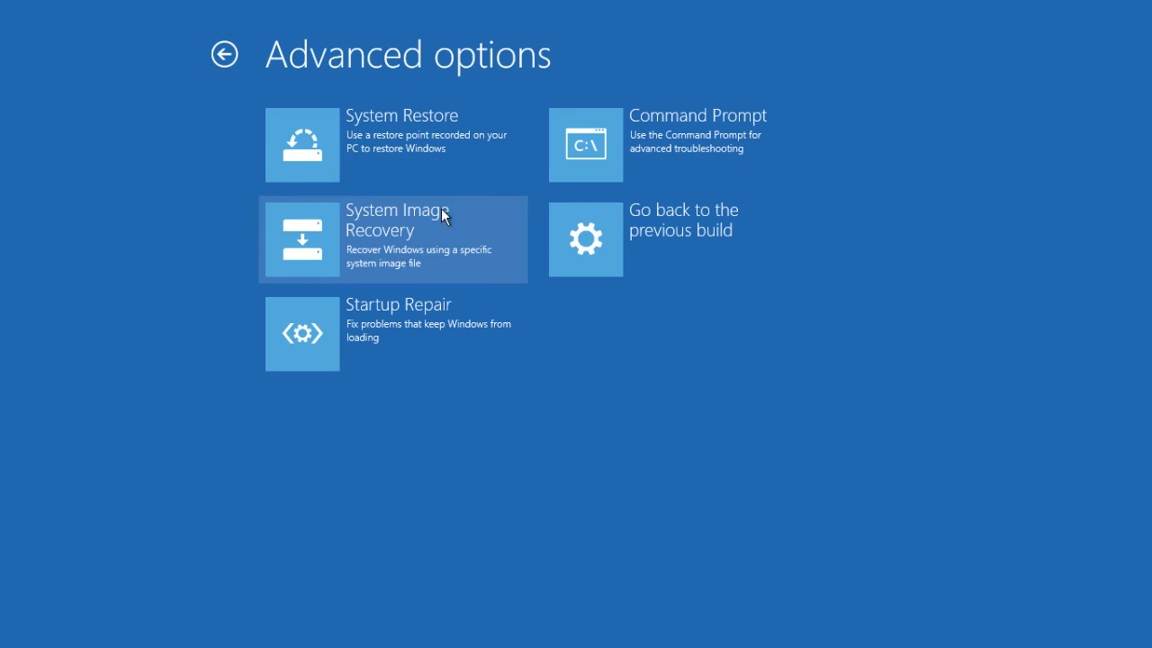
Step: Open System Restore from the advanced options and authenticate the listed user account with its password
{"action": "left_click", "coordinate": [461, 157]}
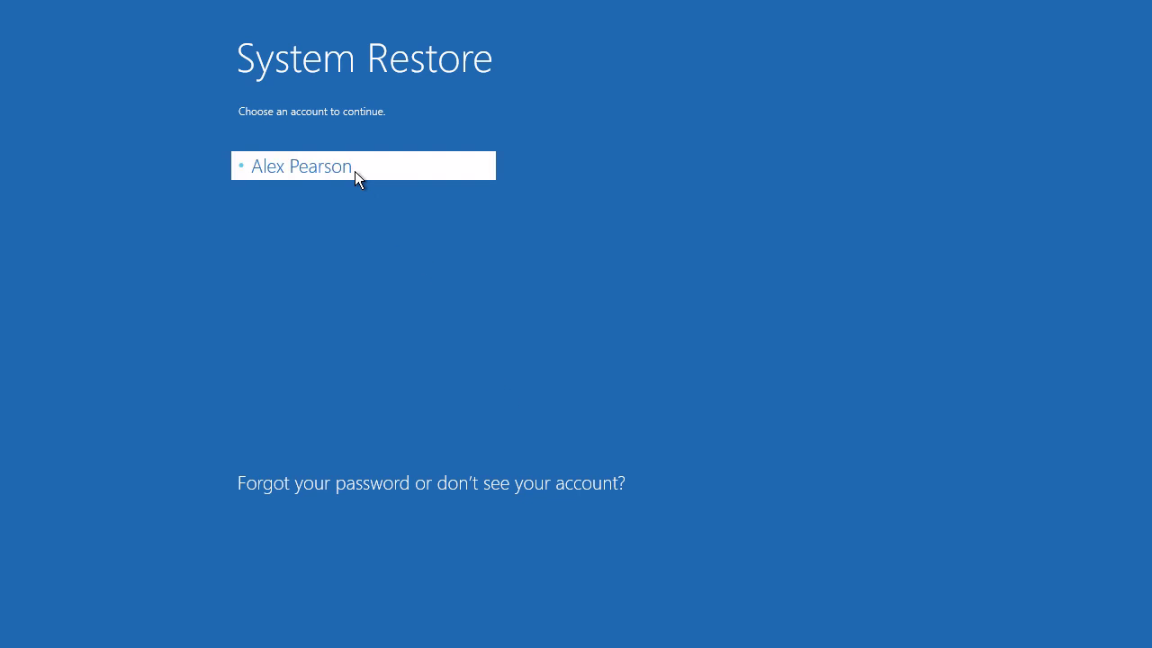
{"action": "type", "text": "*********"}
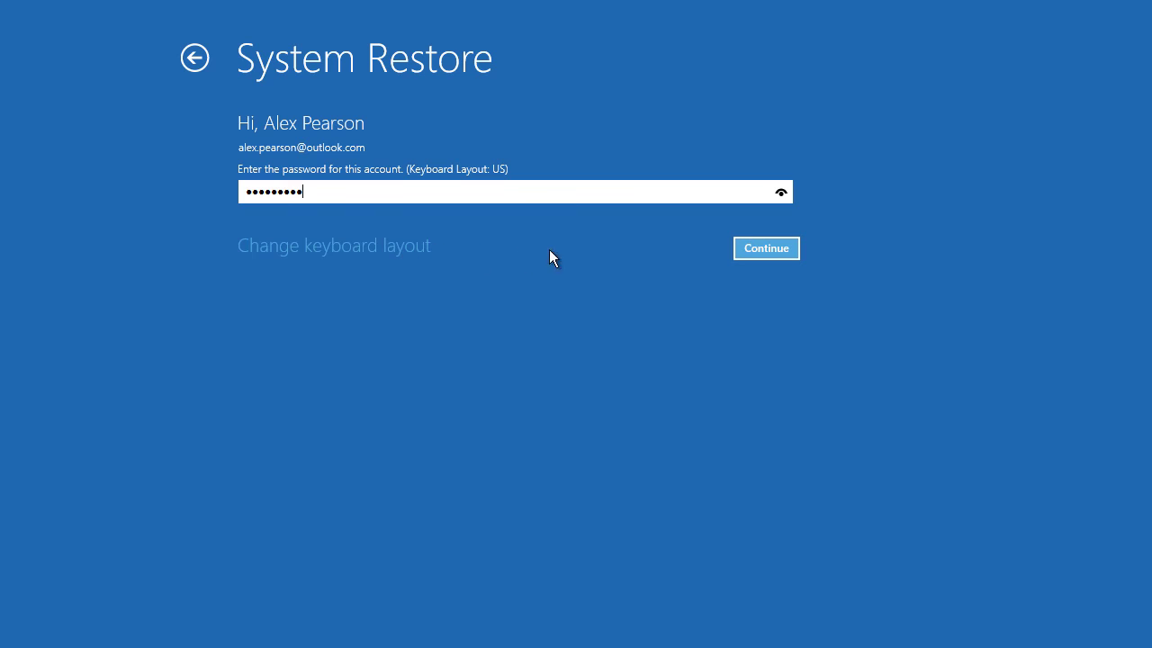
{"action": "left_click", "coordinate": [784, 255]}
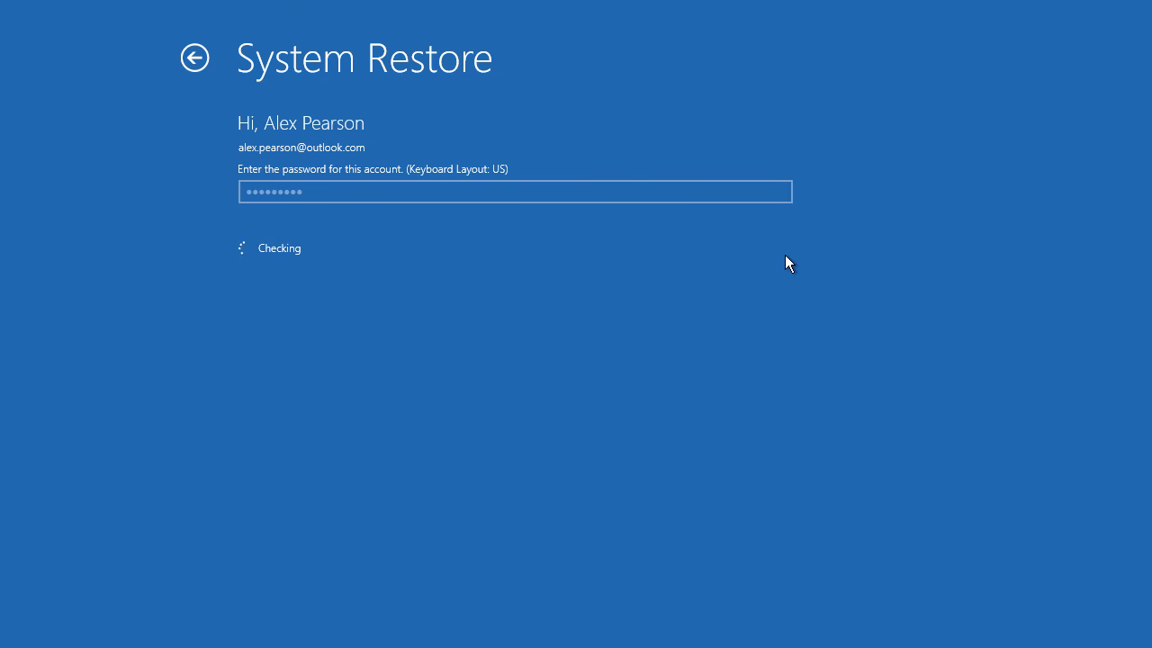
Step: Select the manual Test Restore Point dated 8/15/2020 and confirm starting the system restore
{"action": "left_click", "coordinate": [719, 530]}
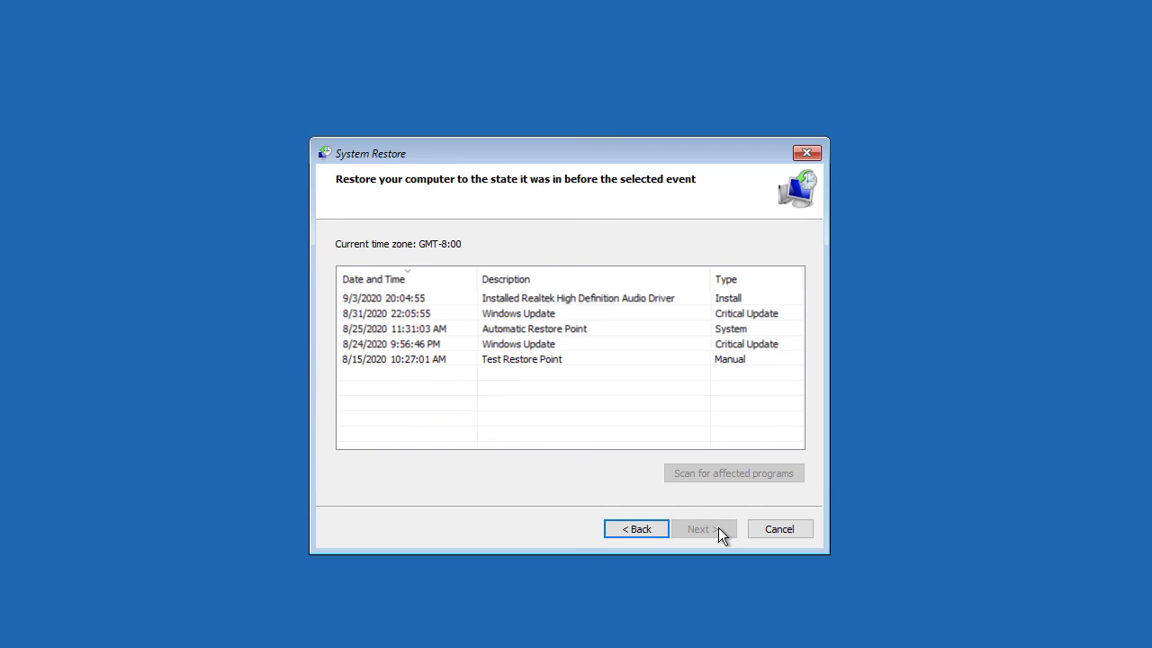
{"action": "left_click", "coordinate": [586, 361]}
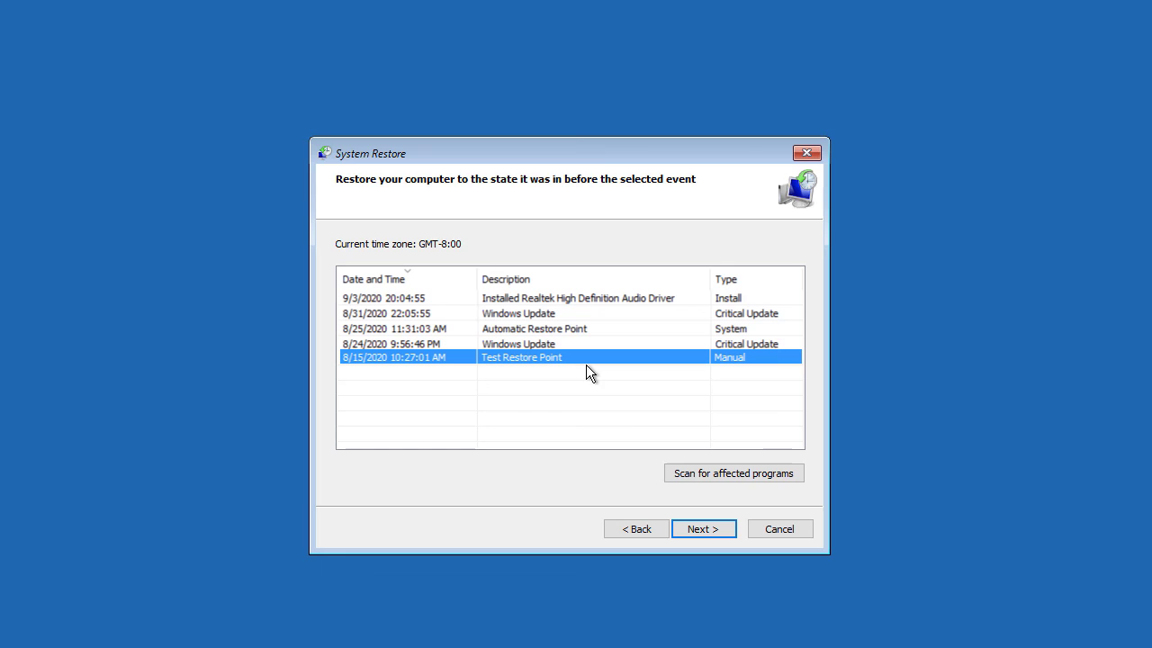
{"action": "left_click", "coordinate": [701, 531]}
{"action": "left_click", "coordinate": [703, 531]}
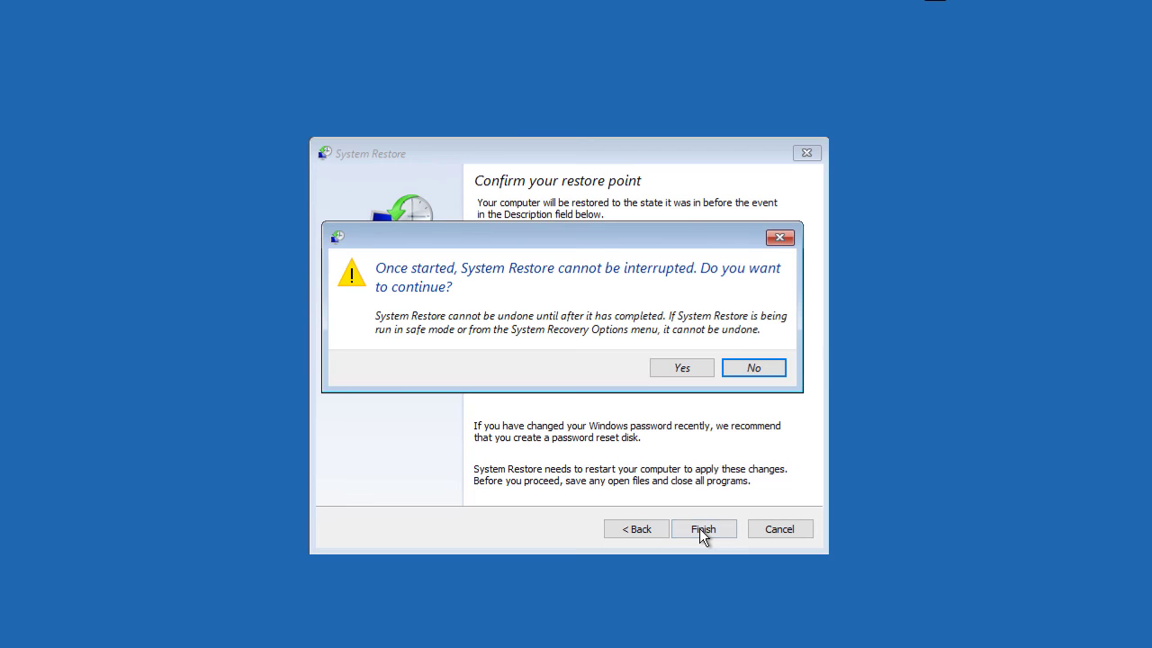
{"action": "left_click", "coordinate": [684, 374]}
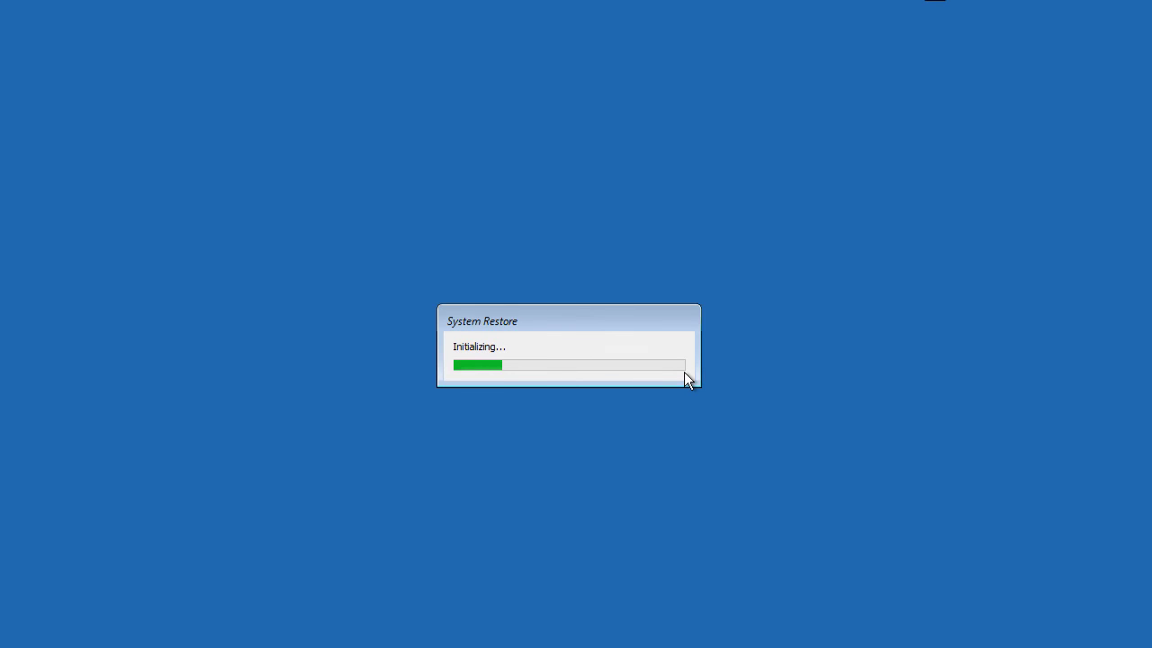